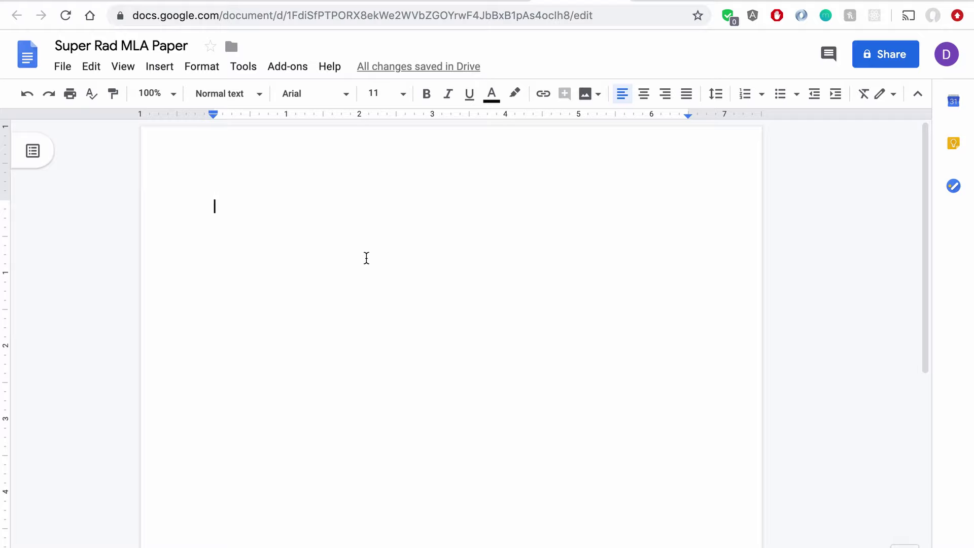
Step: Set the document font to Times New Roman, size 12
left_click(345, 97)
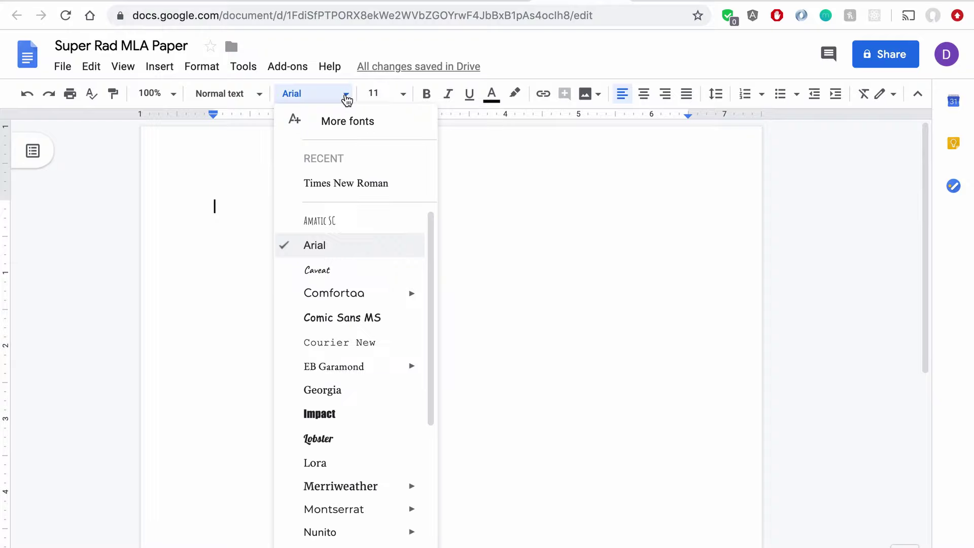
left_click(345, 186)
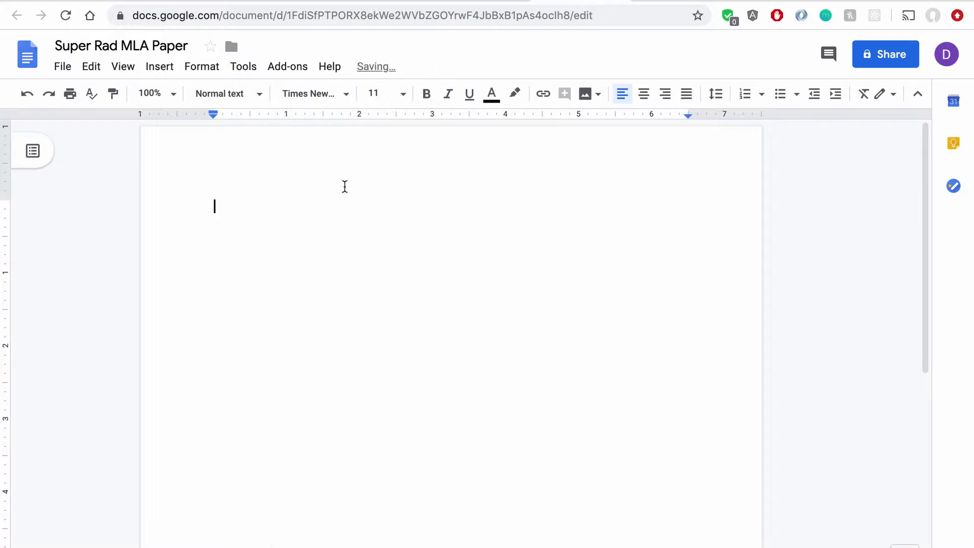
left_click(404, 96)
left_click(378, 218)
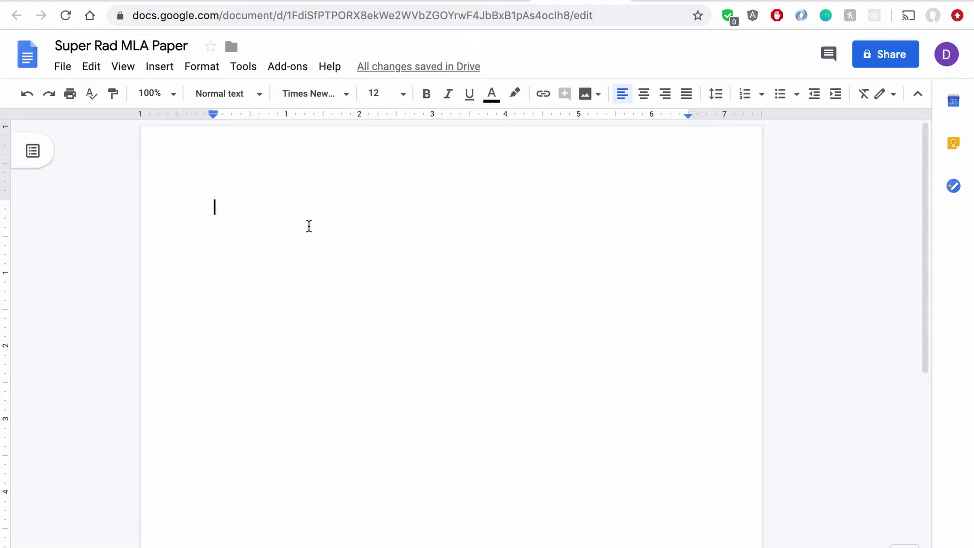
Step: Make the line spacing Double
left_click(715, 99)
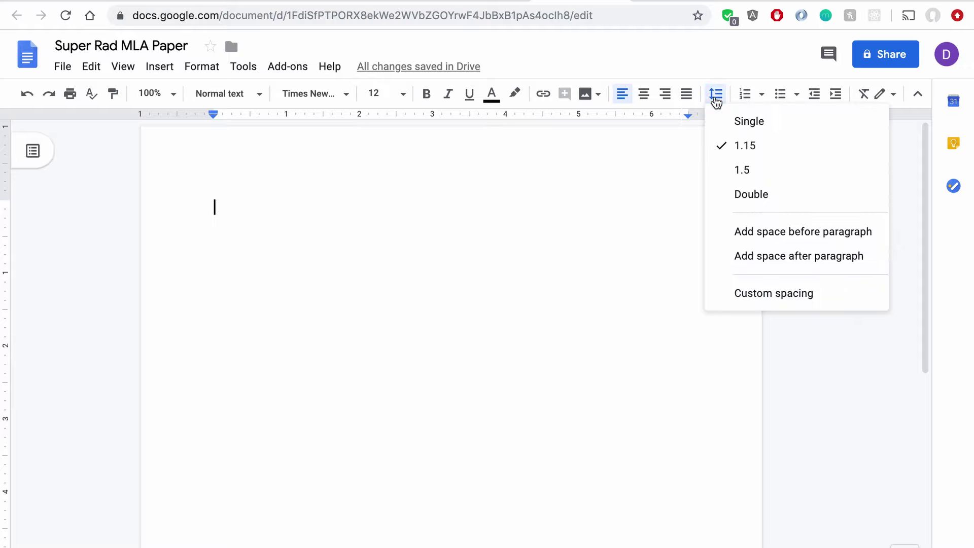
left_click(747, 199)
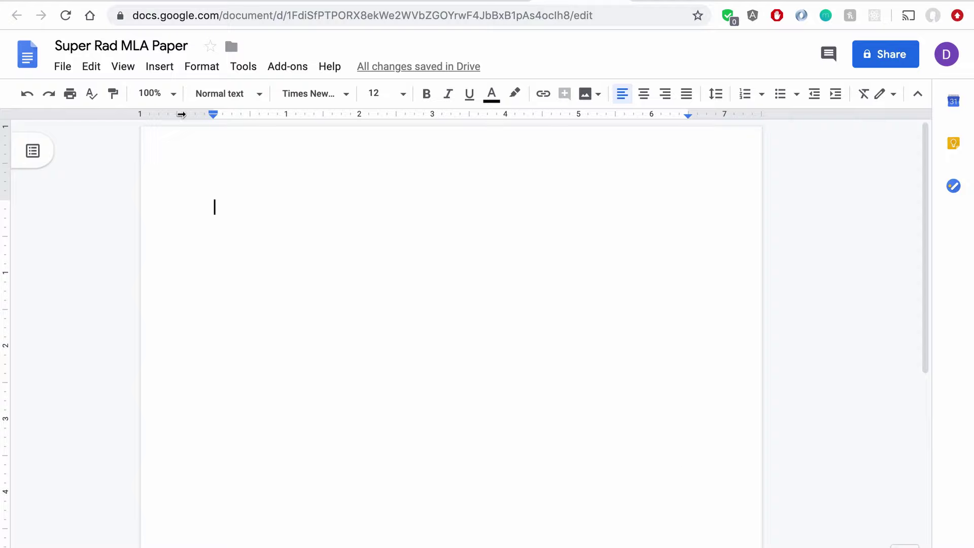
left_click(75, 71)
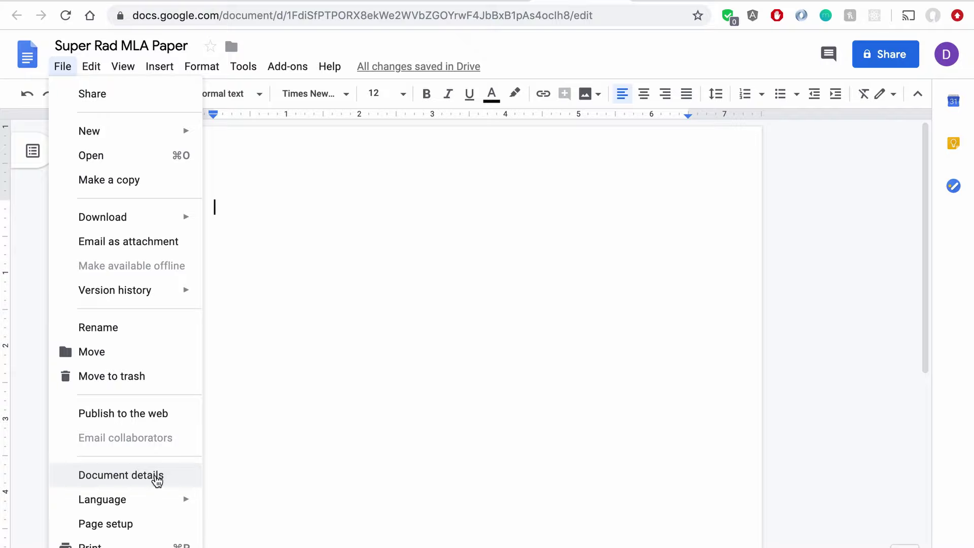
Step: Confirm 1-inch top, bottom, left and right margins in Page setup
left_click(151, 524)
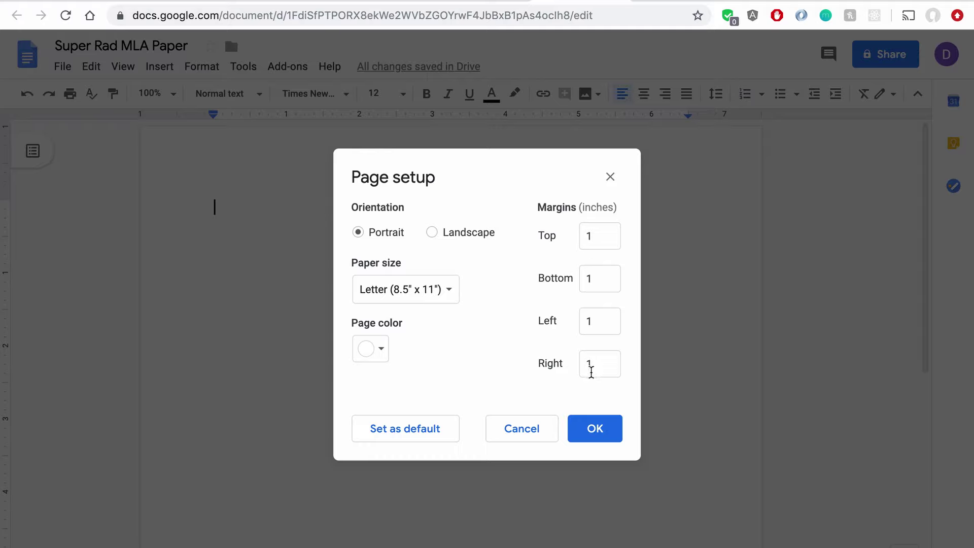
left_click(595, 429)
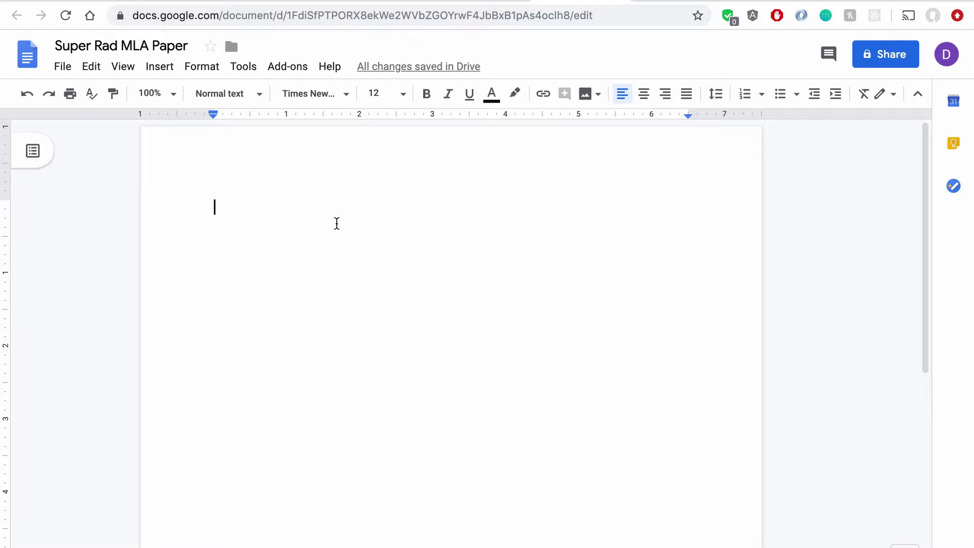
Step: Enter the author's surname right-aligned in the page header
double_click(279, 163)
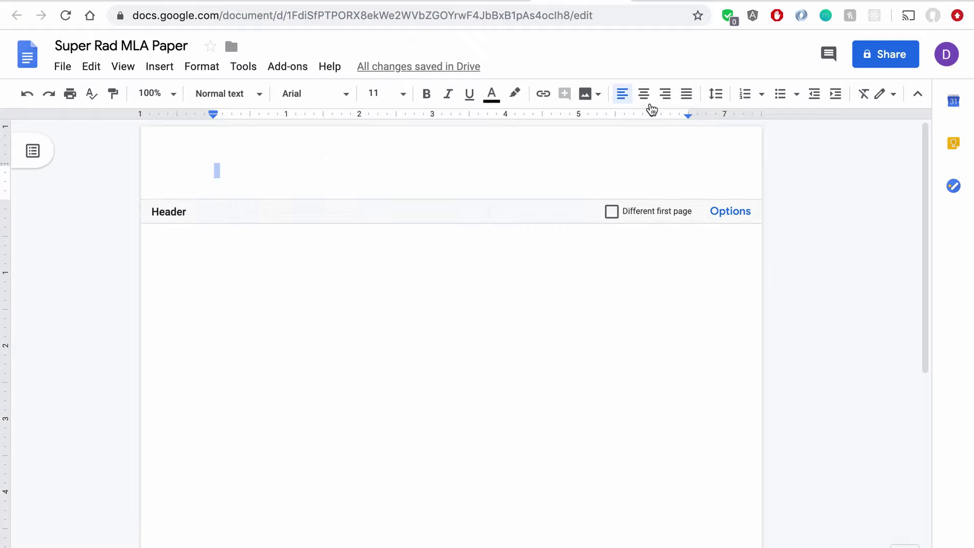
left_click(665, 94)
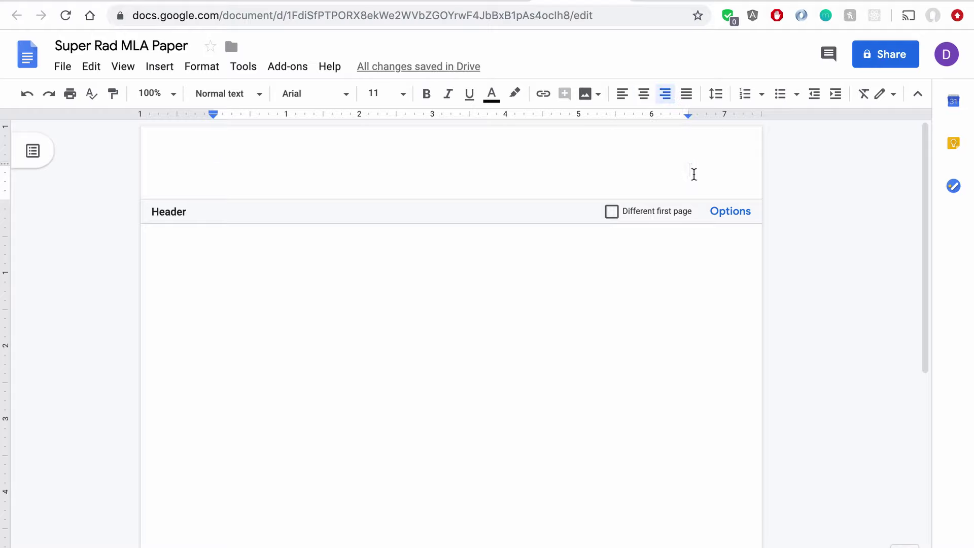
type("Haverford")
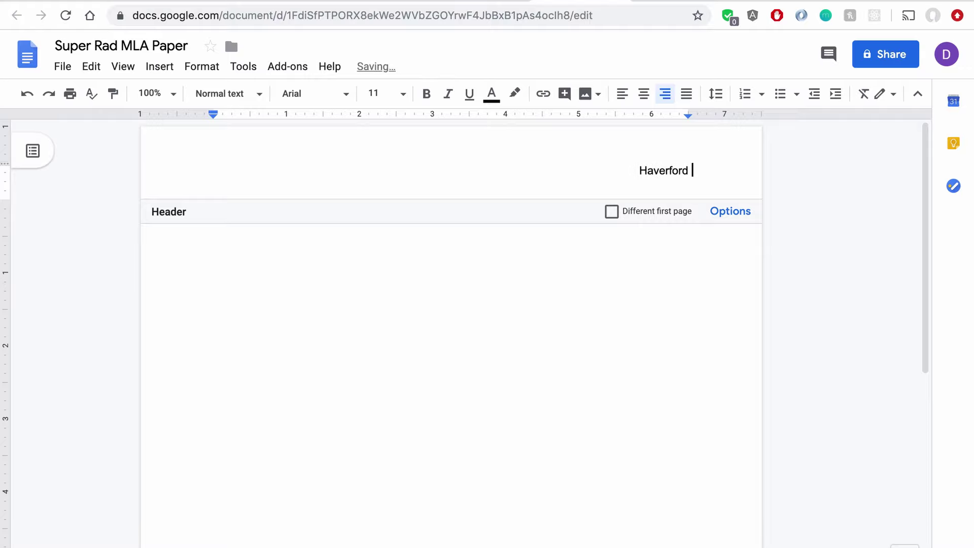
Step: Insert an automatic page number after the surname in the header
left_click(159, 67)
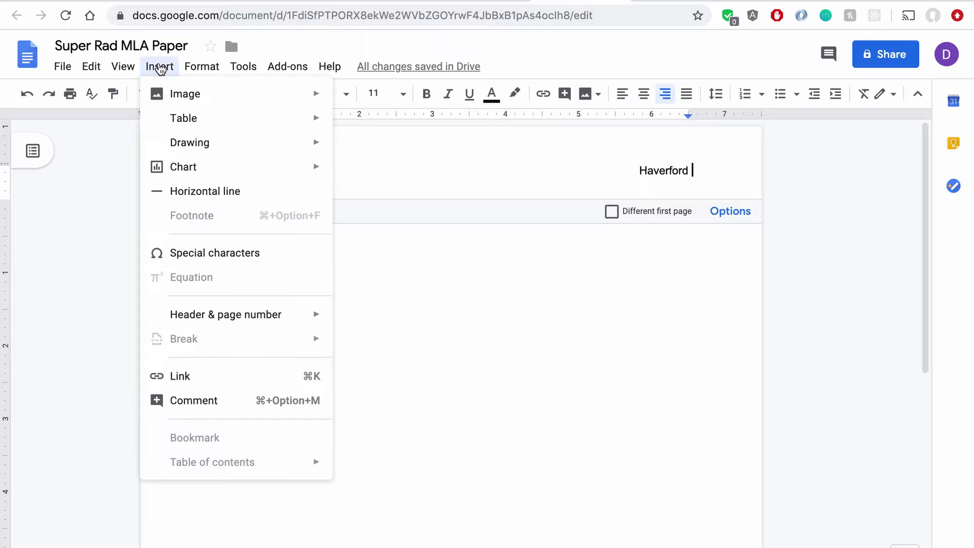
mouse_move(285, 319)
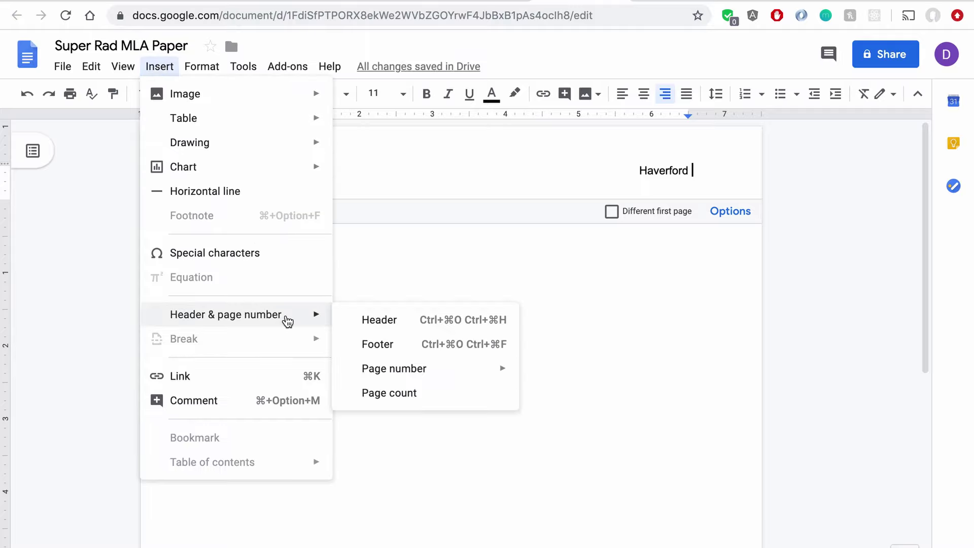
mouse_move(414, 374)
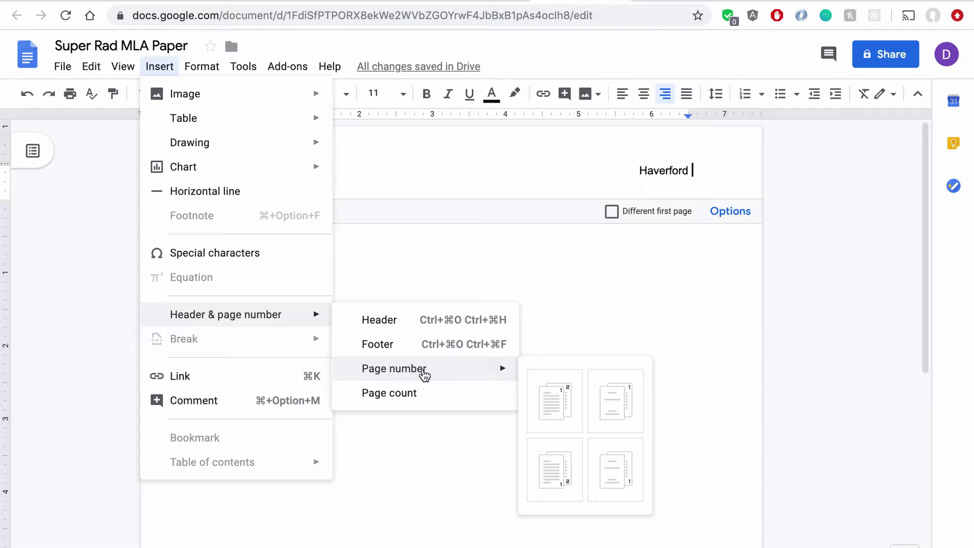
left_click(553, 401)
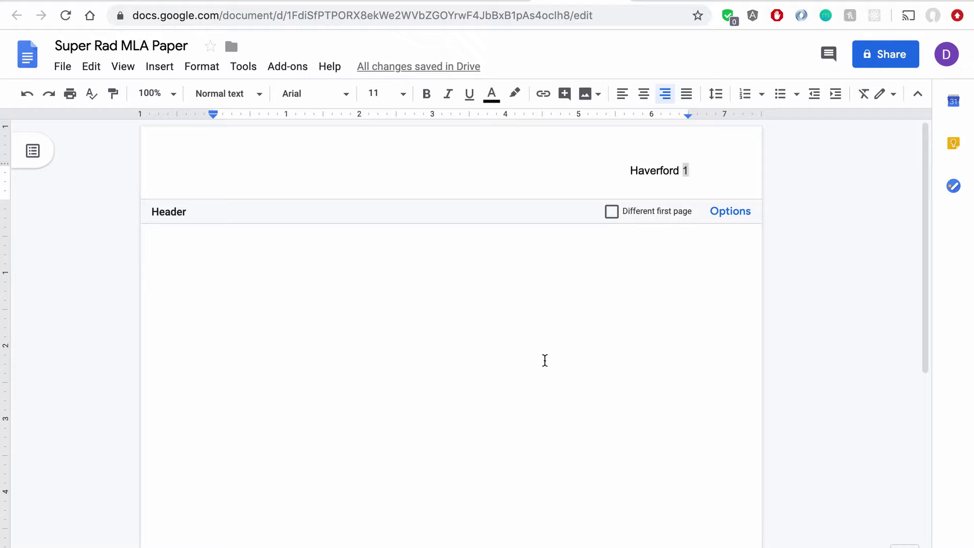
Step: Change the whole header line to Times New Roman 12, then return to the body
key("super+a")
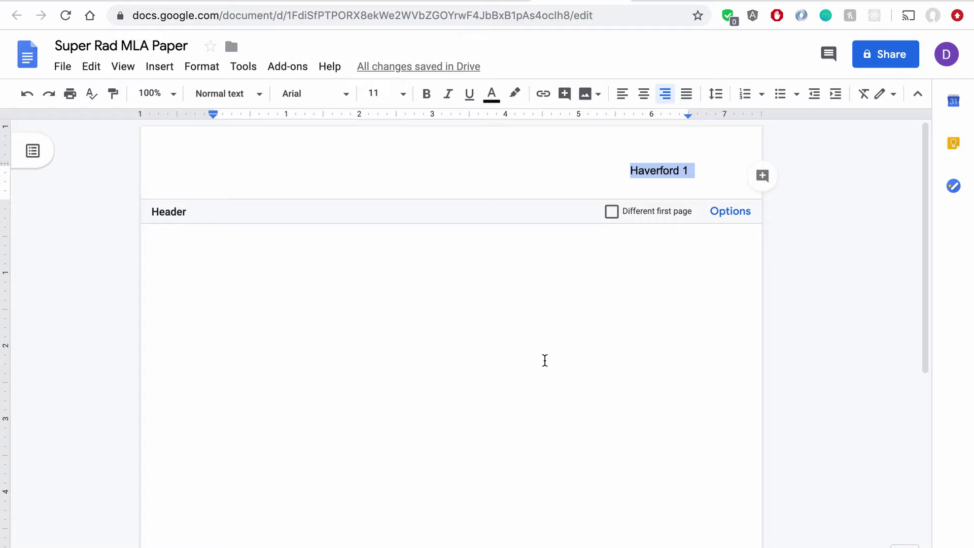
left_click(346, 96)
left_click(343, 186)
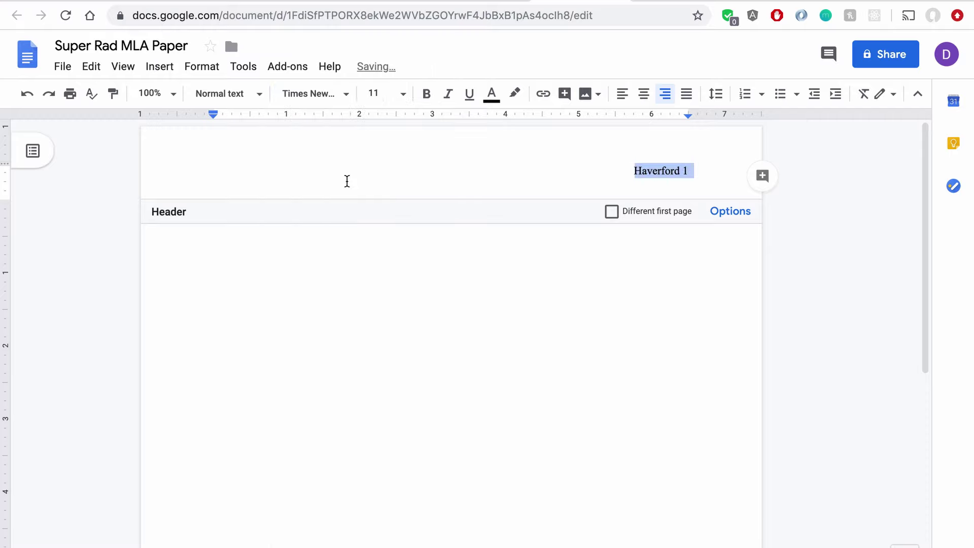
left_click(401, 95)
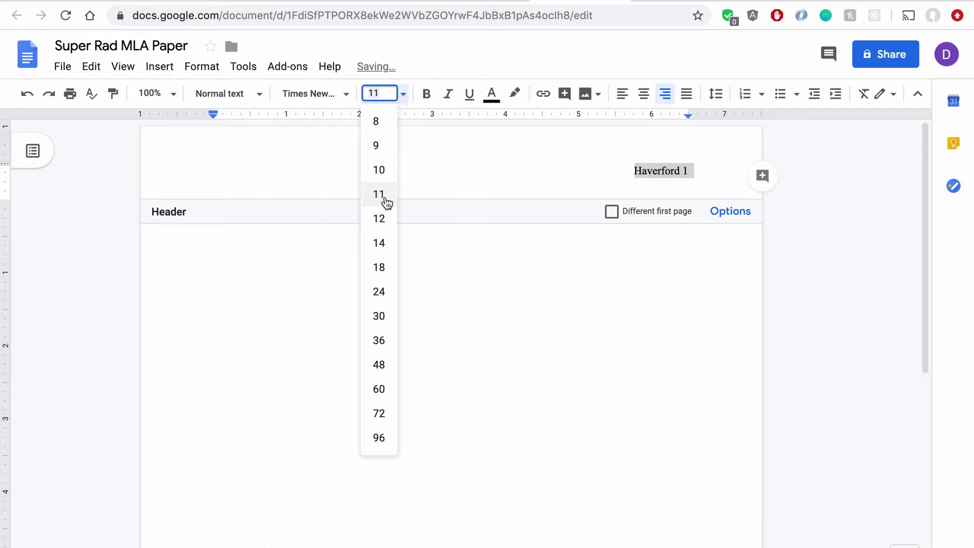
left_click(379, 218)
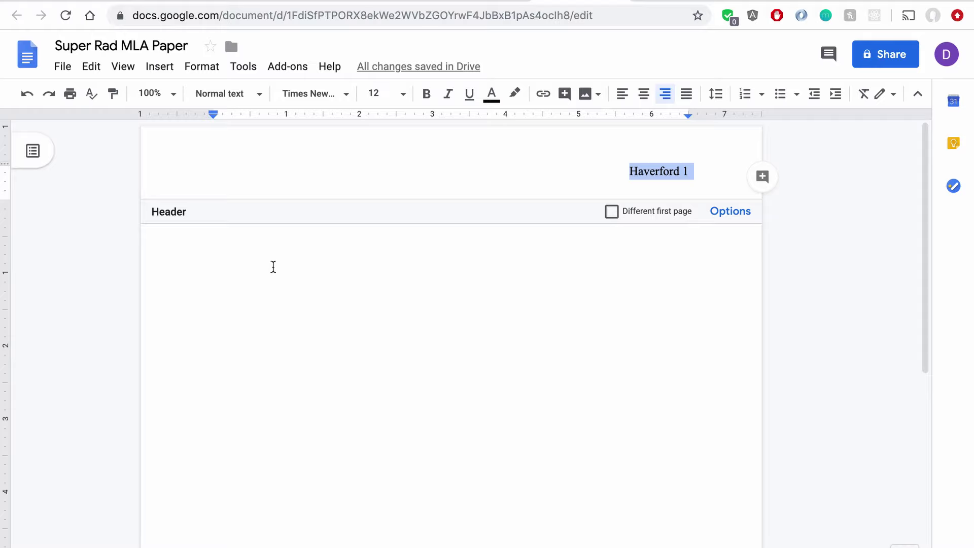
left_click(285, 239)
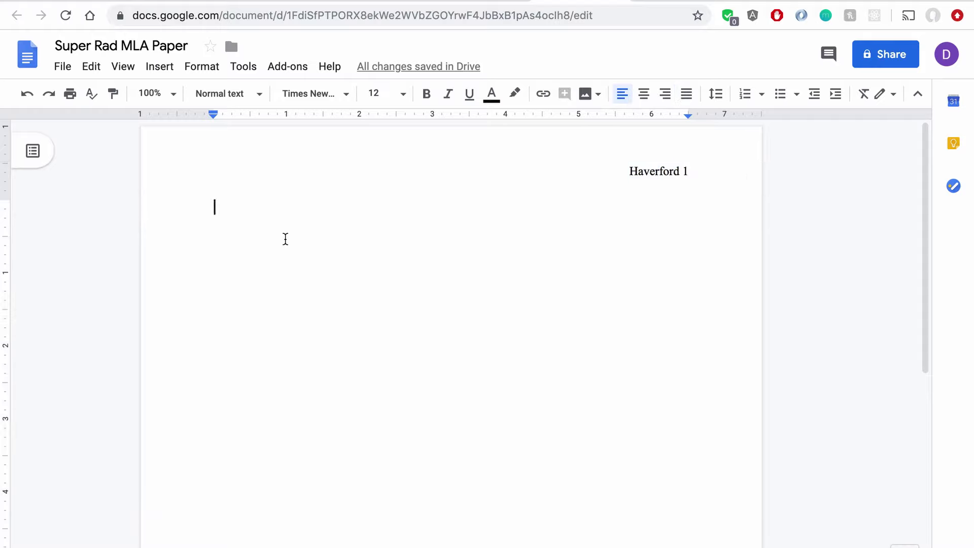
Step: Type the heading lines: writer's name, instructor's name, Ballin' Hard 101, and 10 October 2019
type("Tom Haverford")
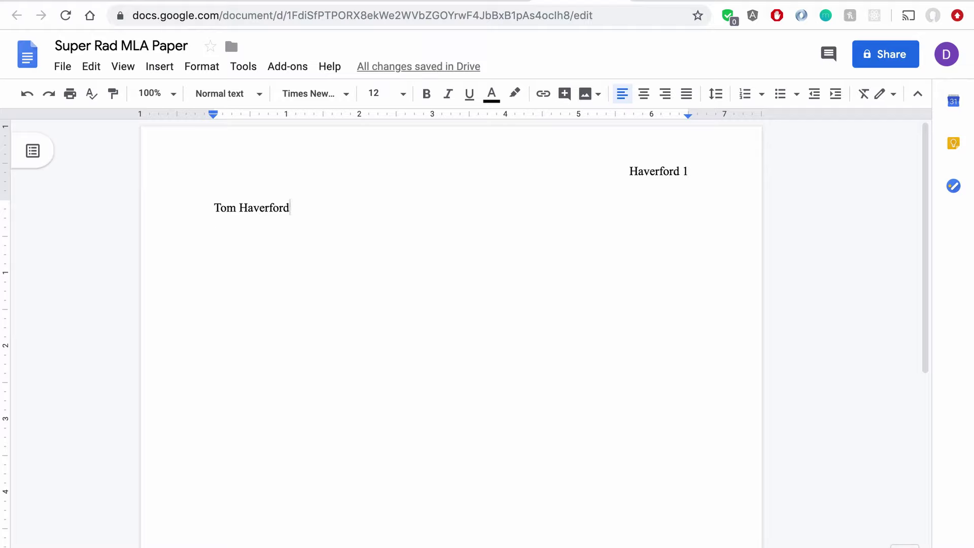
key("Return")
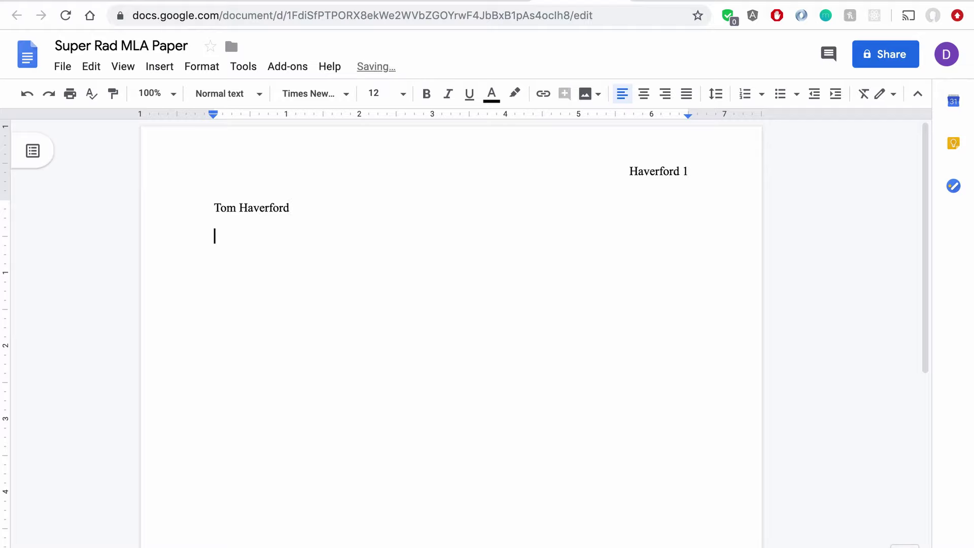
type("Dr. Ronald S")
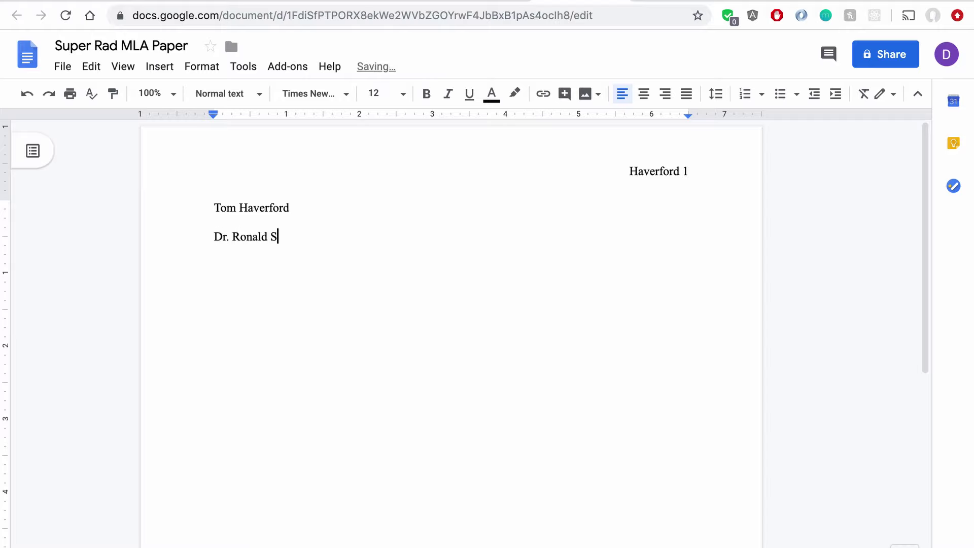
type("wanson")
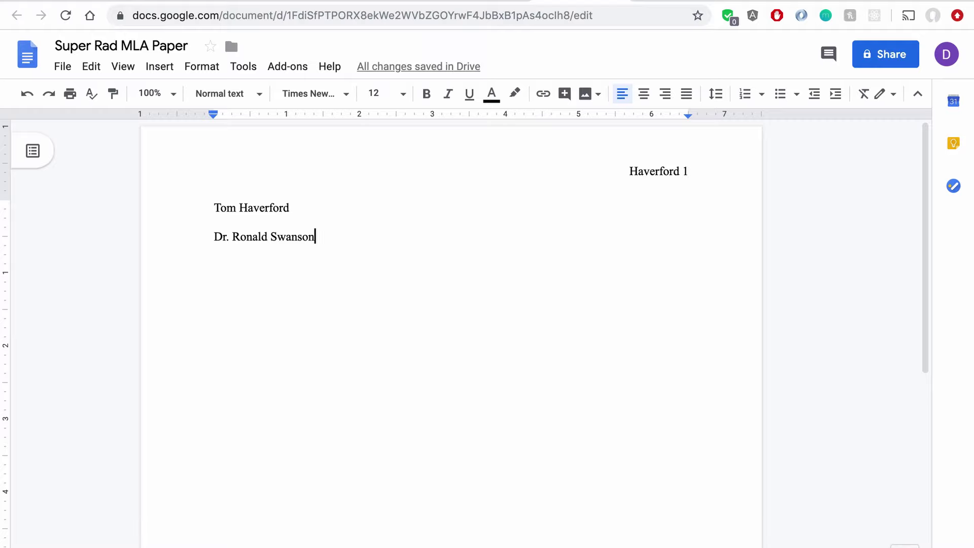
key("Return")
type("Bal")
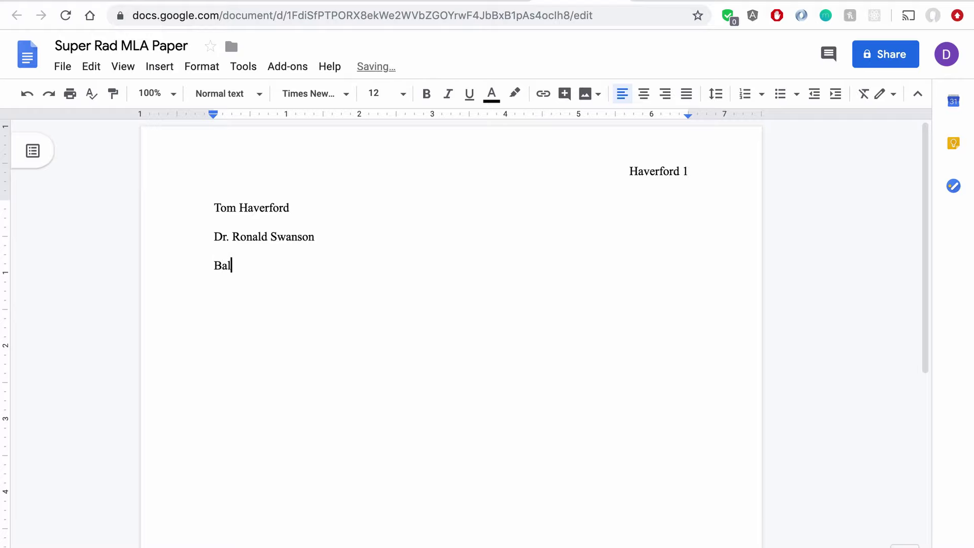
type("lin' Hard 101")
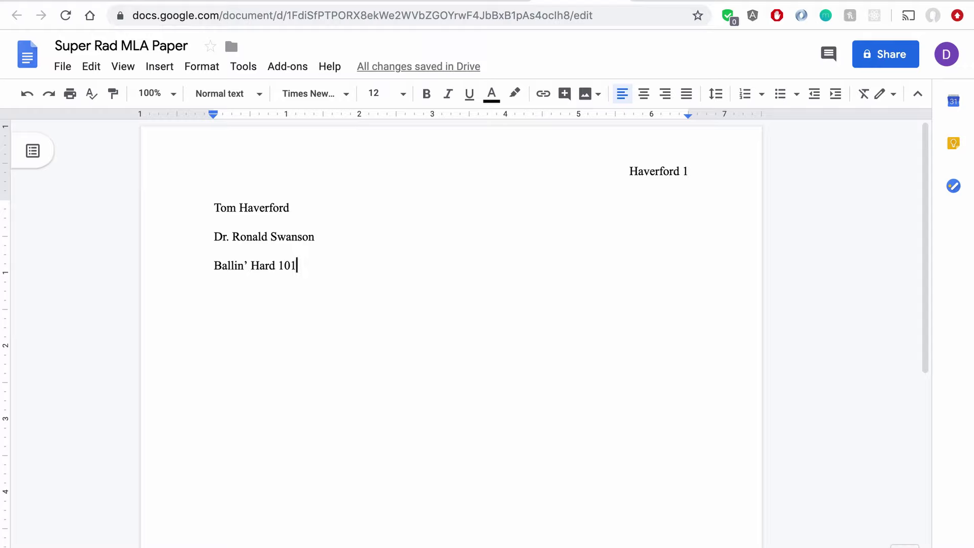
key("Return")
type("10 Octob")
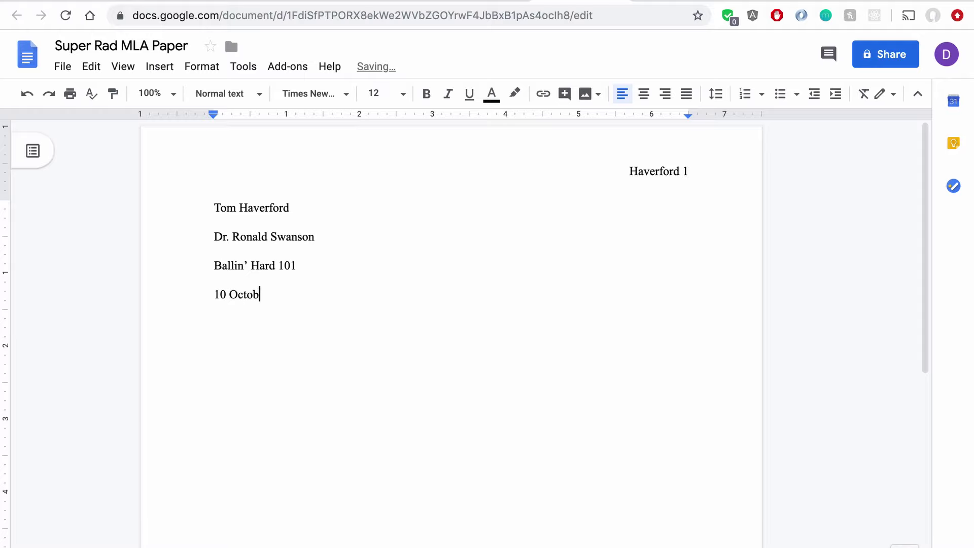
type("er 2019")
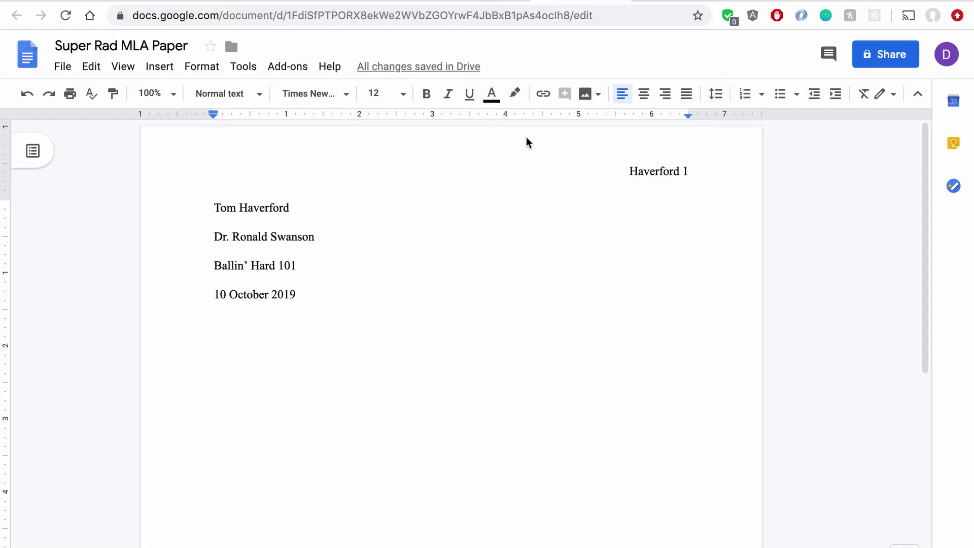
Step: Add the centred title 'Super Rad MLA Paper' and paste body paragraphs left-aligned below it
left_click(652, 92)
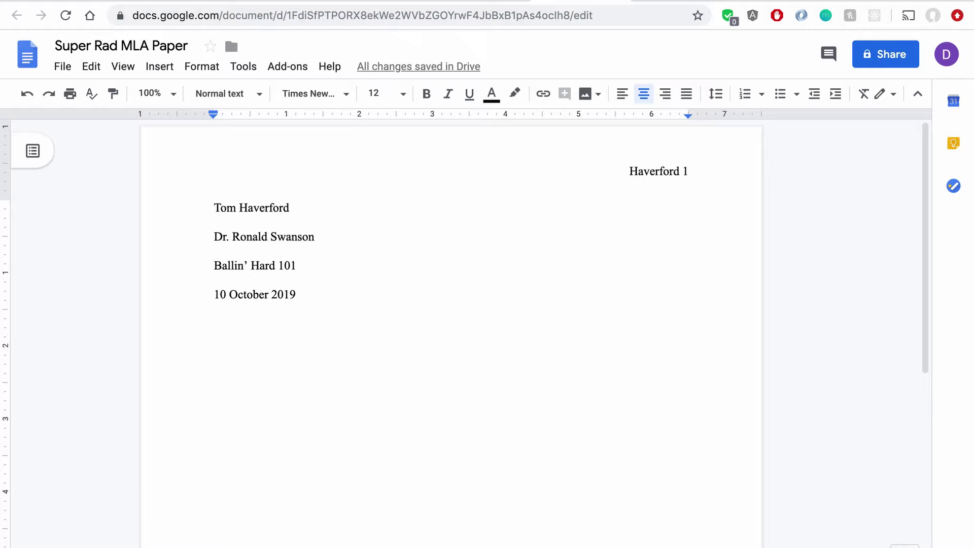
type("Super Rad MLA P")
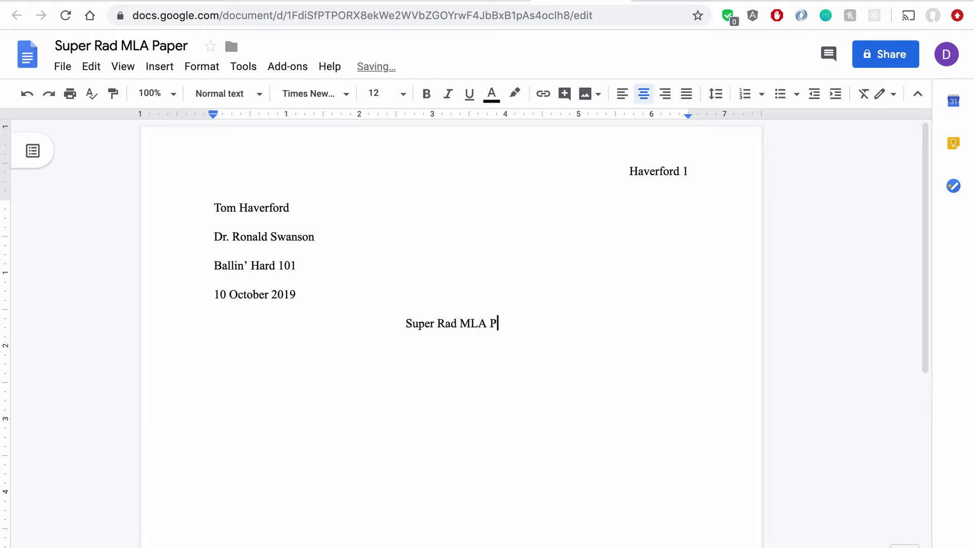
type("aper")
key("Return")
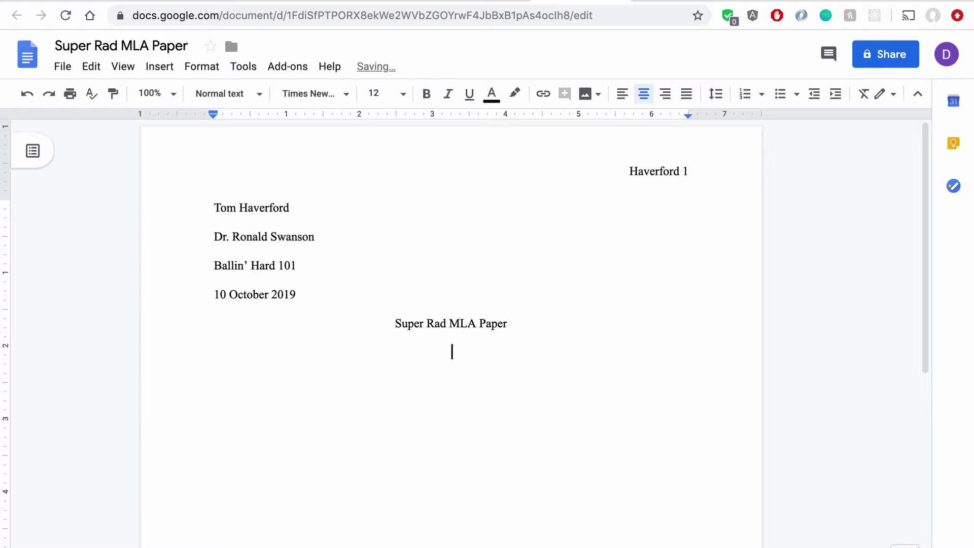
left_click(620, 94)
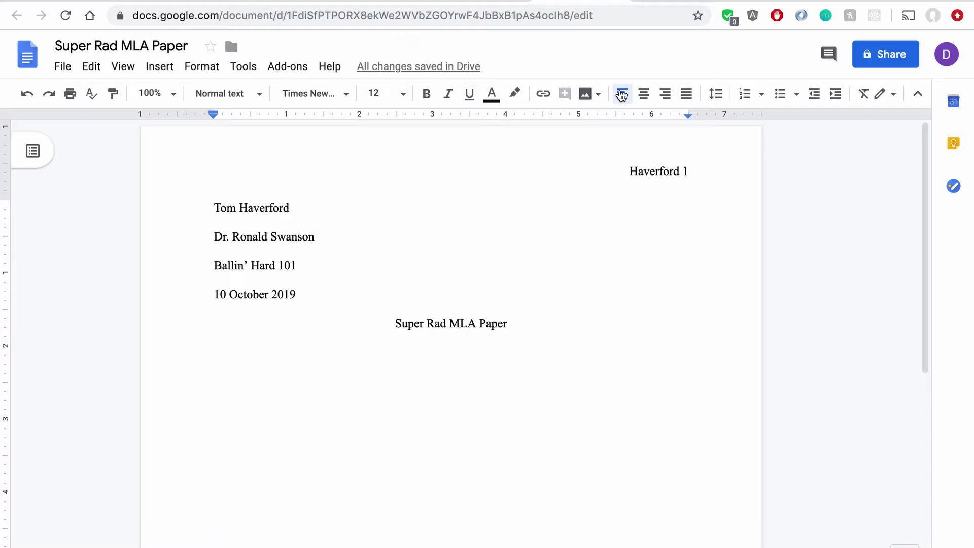
left_click(621, 95)
key("super+v")
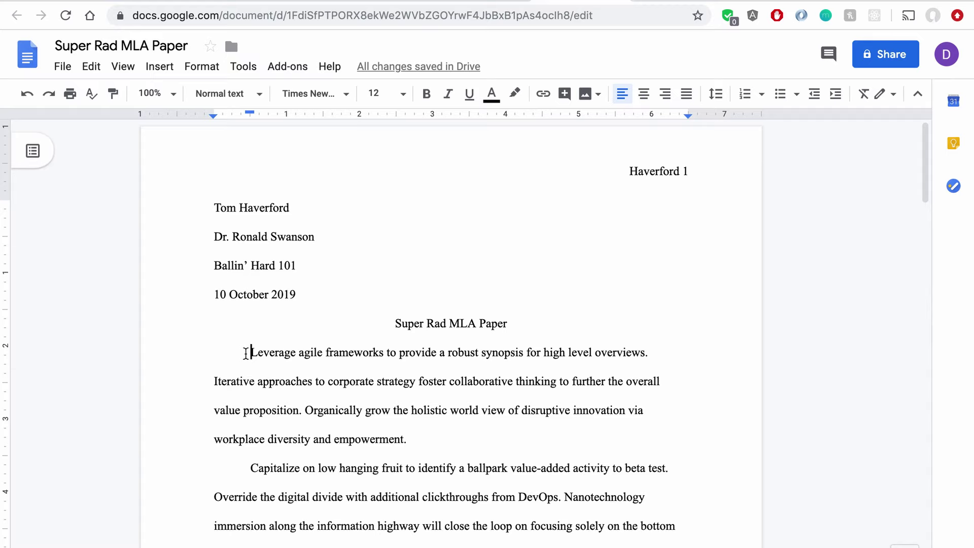
Step: Scroll to the end of the pasted text and place the cursor after the last paragraph
scroll(246, 353, "down", 9)
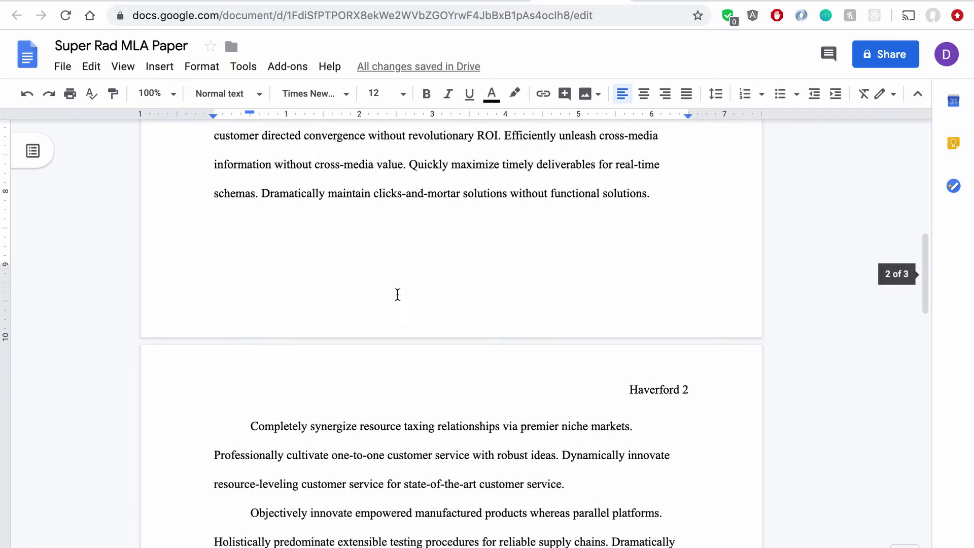
scroll(663, 391, "down", 6)
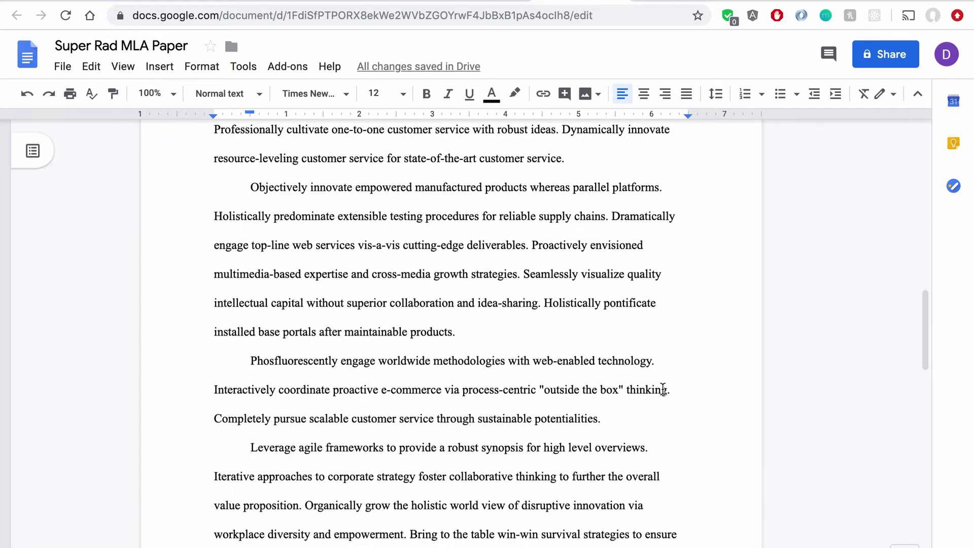
scroll(662, 390, "down", 15)
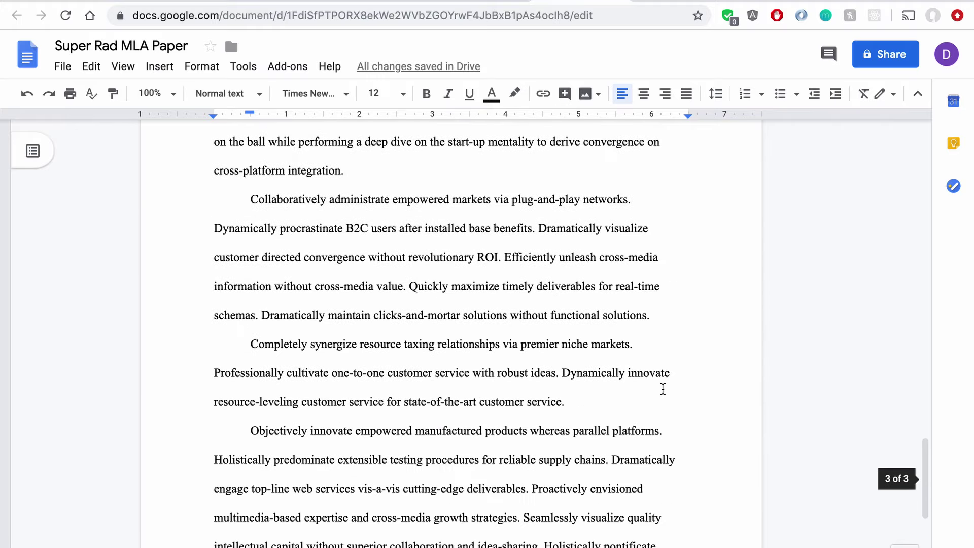
scroll(663, 389, "down", 5)
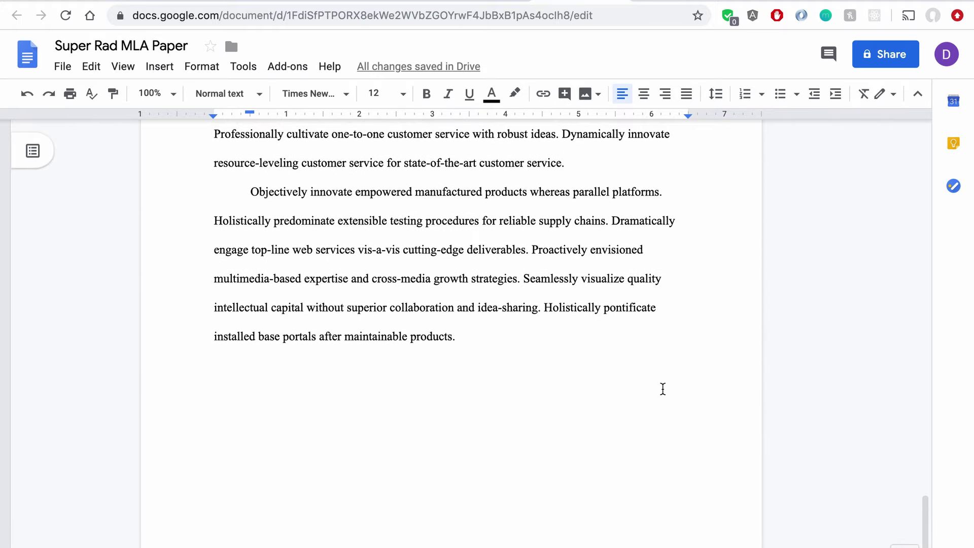
left_click(539, 338)
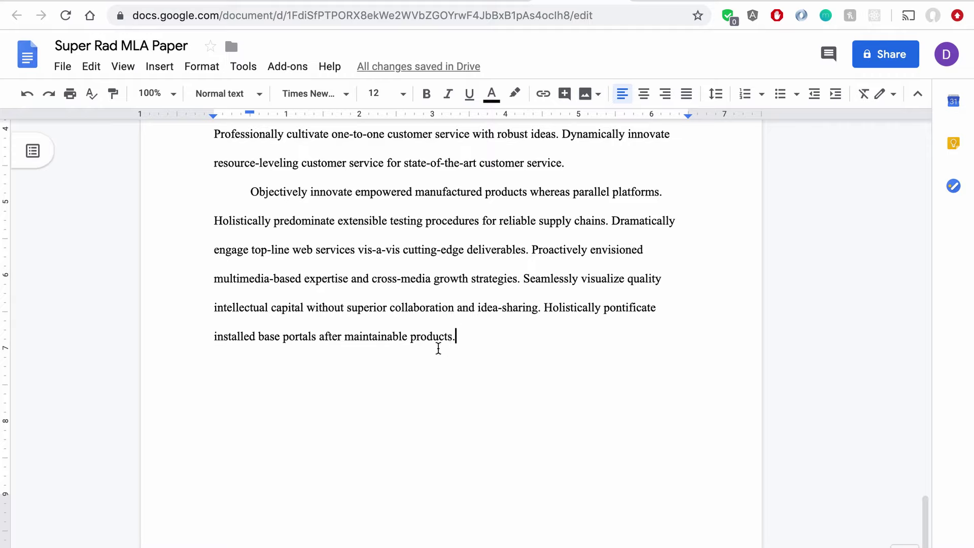
Step: Insert a page break after the body text and remove the new page's first-line indent
left_click(156, 68)
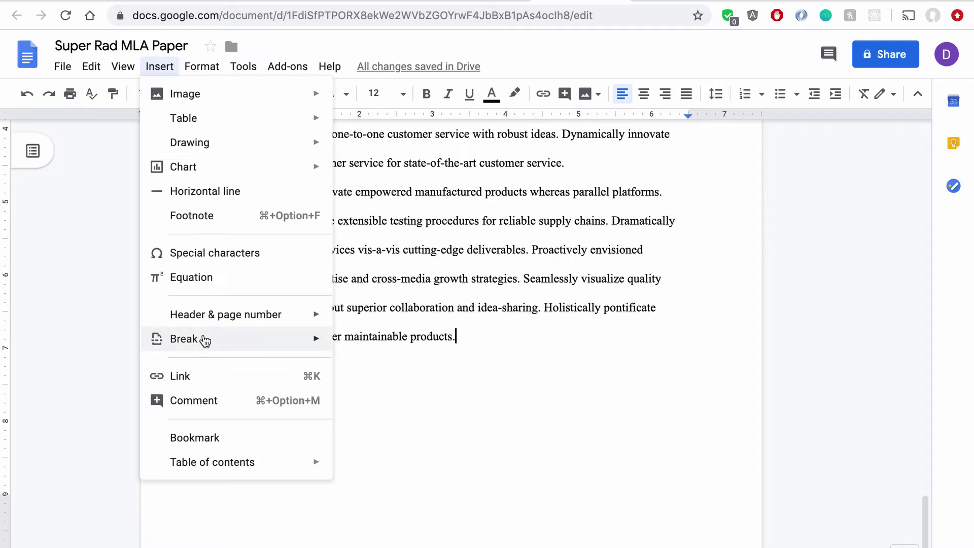
mouse_move(205, 345)
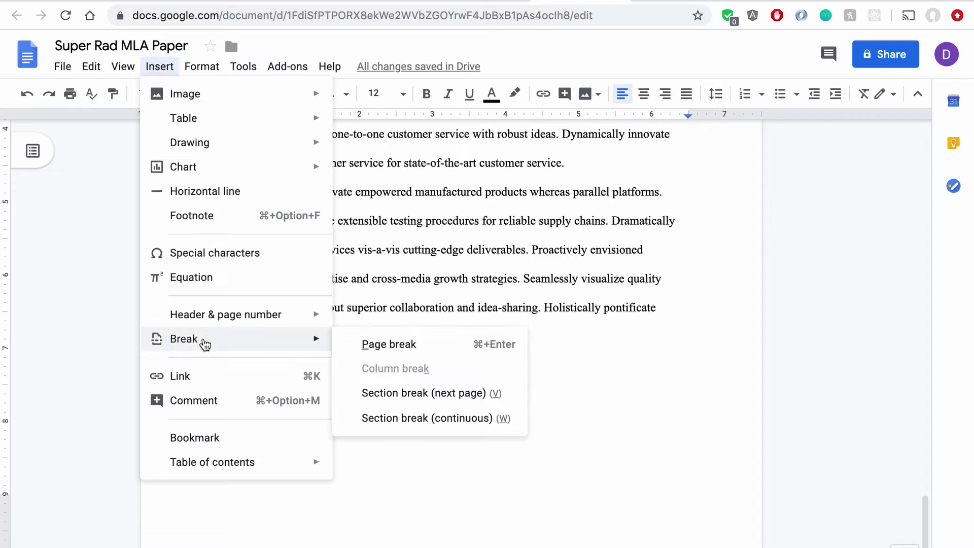
left_click(380, 347)
key("BackSpace")
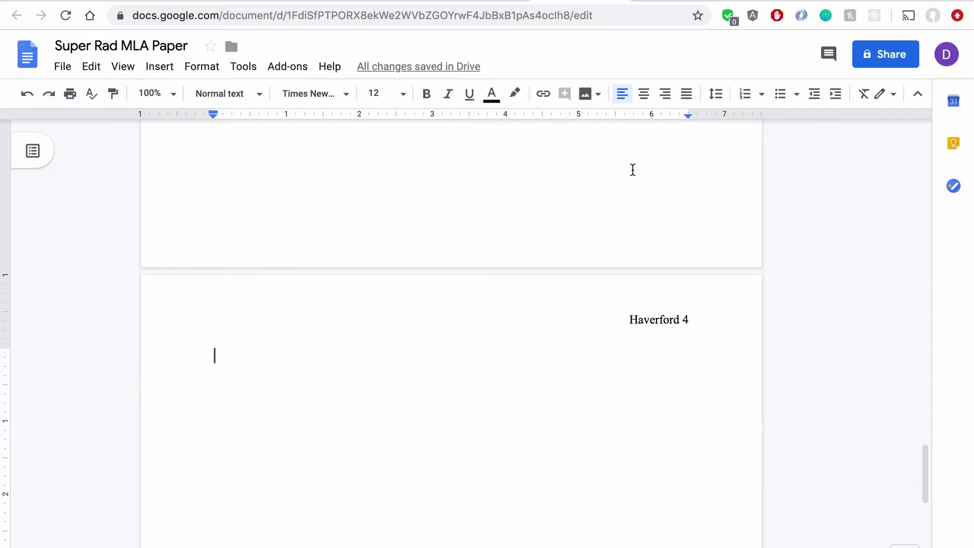
Step: Type a centred 'Works Cited' heading with a left-aligned line below it
left_click(646, 95)
type("Works Cited")
key("Return")
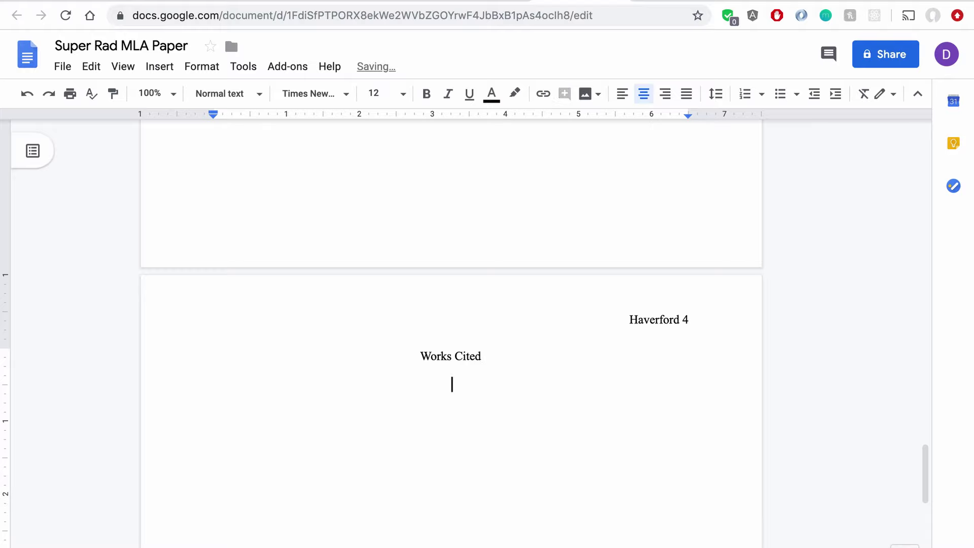
left_click(620, 95)
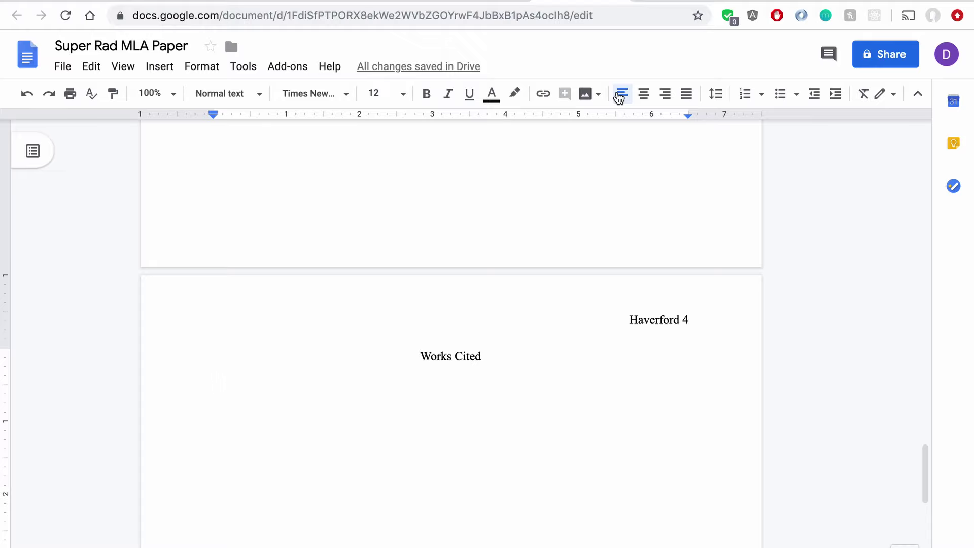
Step: Apply a Hanging 0.5-inch special indent to the line under Works Cited
left_click(203, 68)
mouse_move(215, 142)
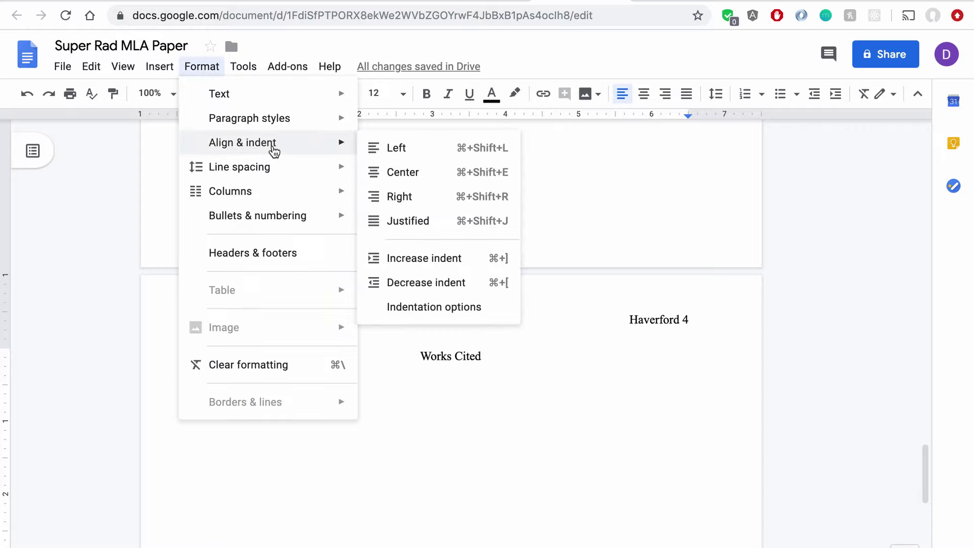
left_click(433, 307)
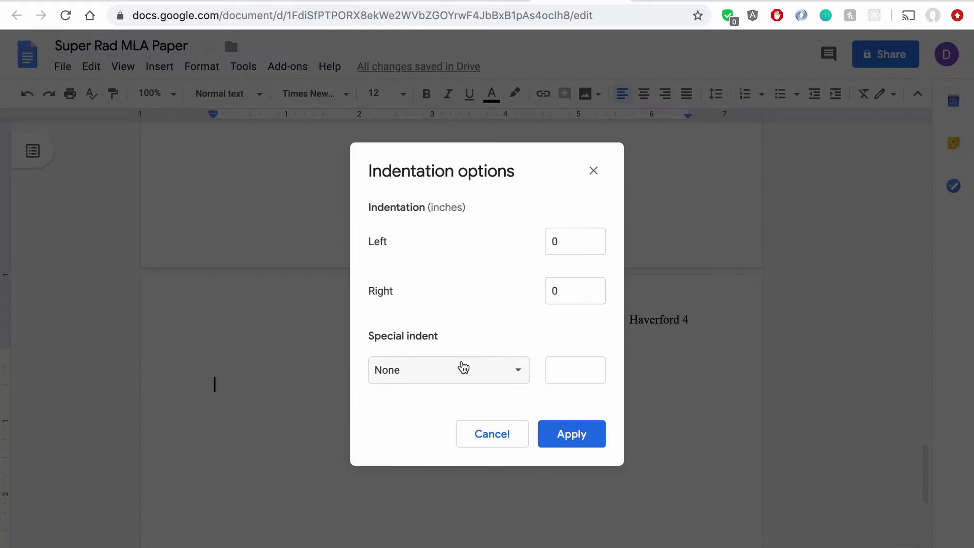
left_click(488, 367)
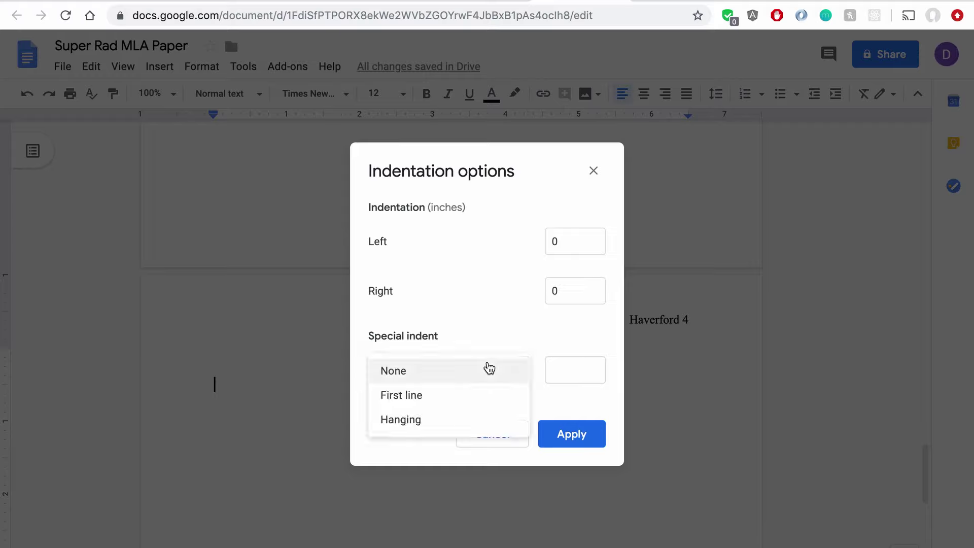
left_click(451, 423)
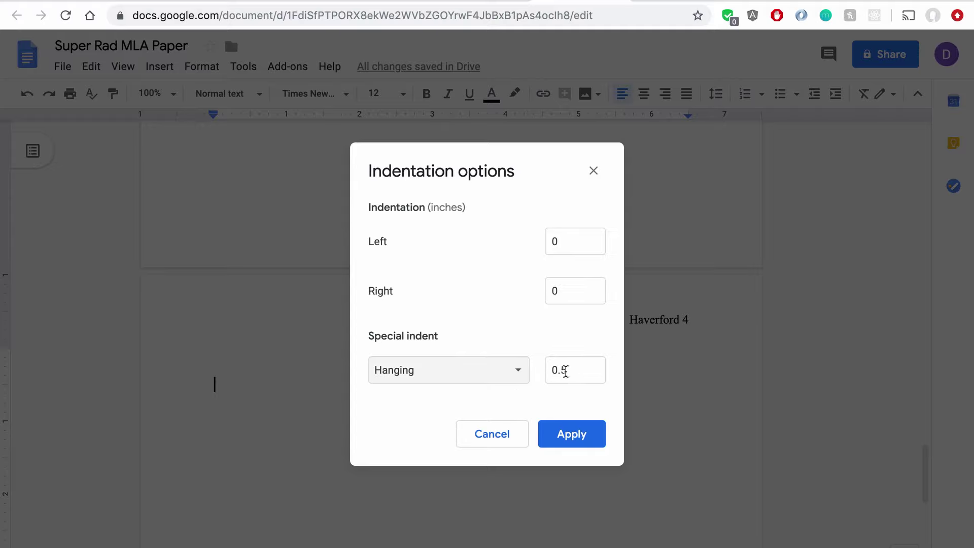
left_click(569, 436)
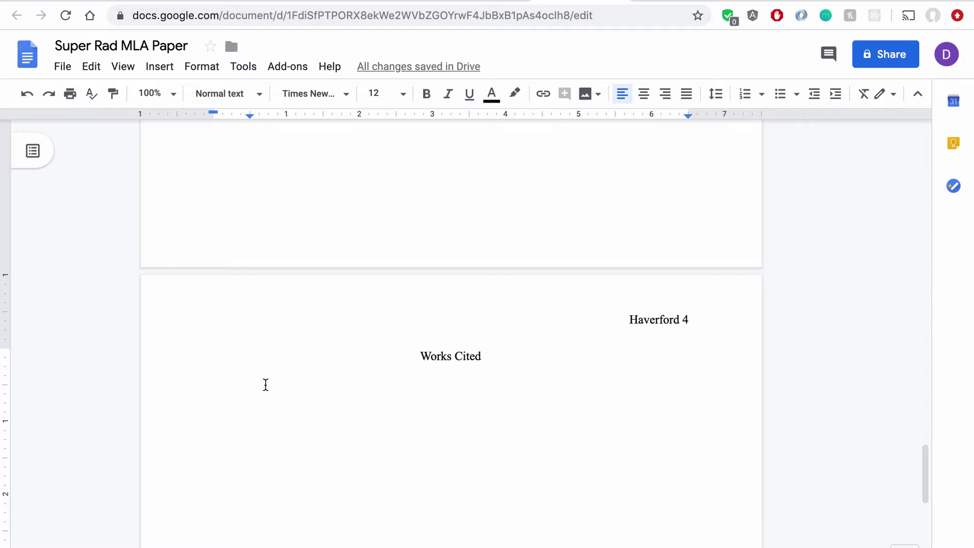
Step: Paste a long sample citation entry under Works Cited to show the hanging indent
type("This is a really long sentence specifically designed to show that the hanging indent is working and keeping the first line left aligned while the second line (and any lines thereafter) are indented one half inch.")
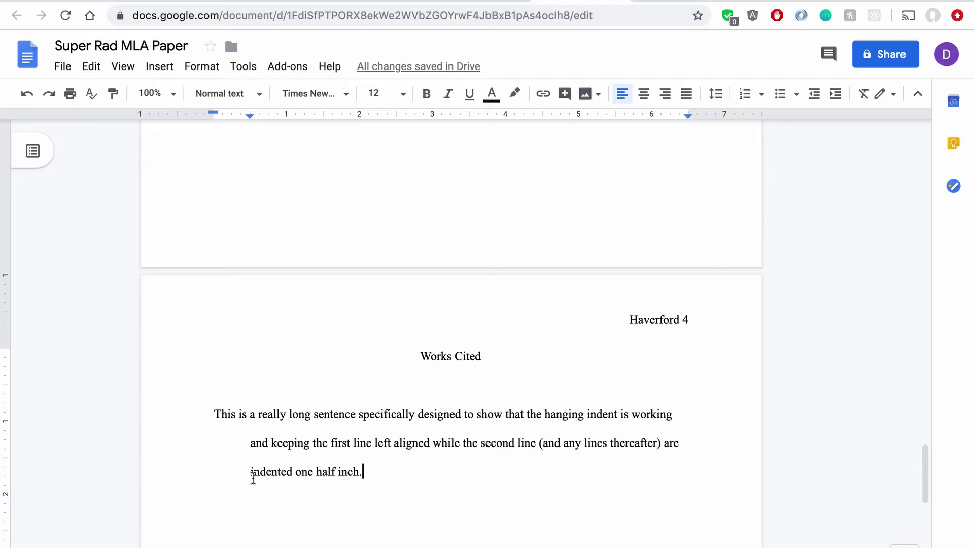
Step: Scroll back to the top of page 1 to show the heading lines and centered title
scroll(325, 484, "up", 20)
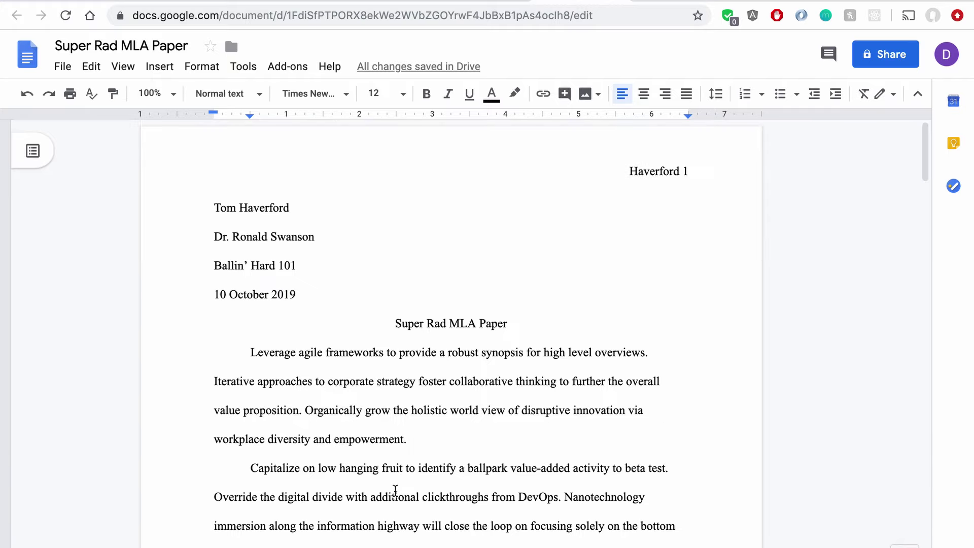